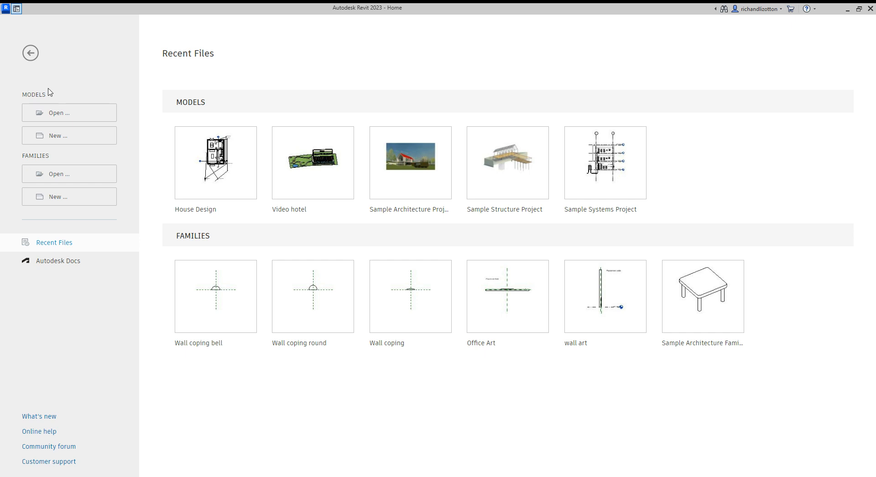
# Create a new project template based on the Architectural Template
pyautogui.click(58, 137)
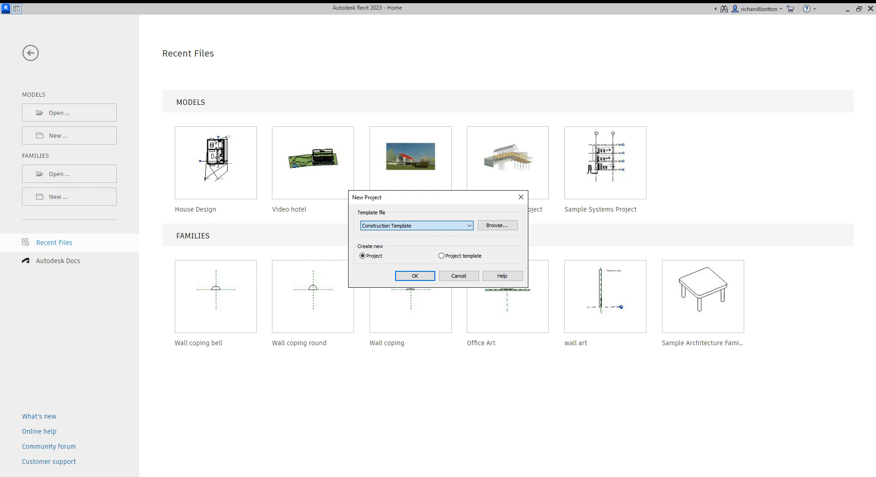
pyautogui.click(415, 245)
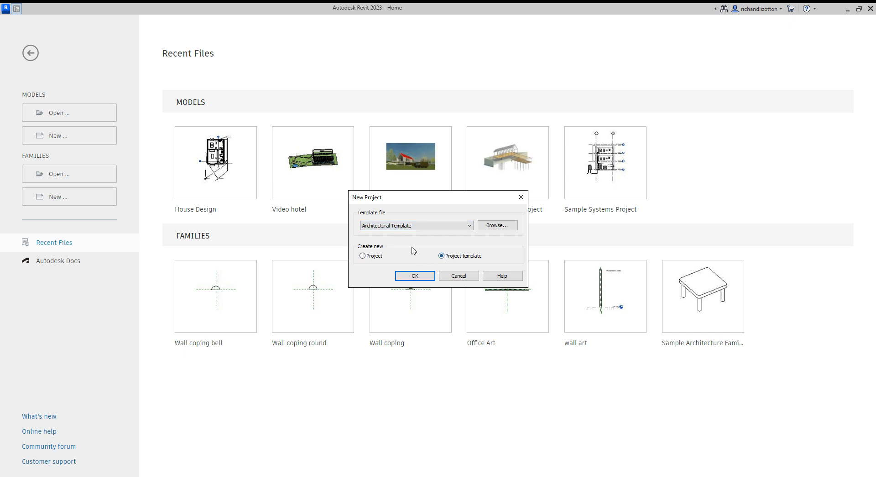
pyautogui.click(415, 276)
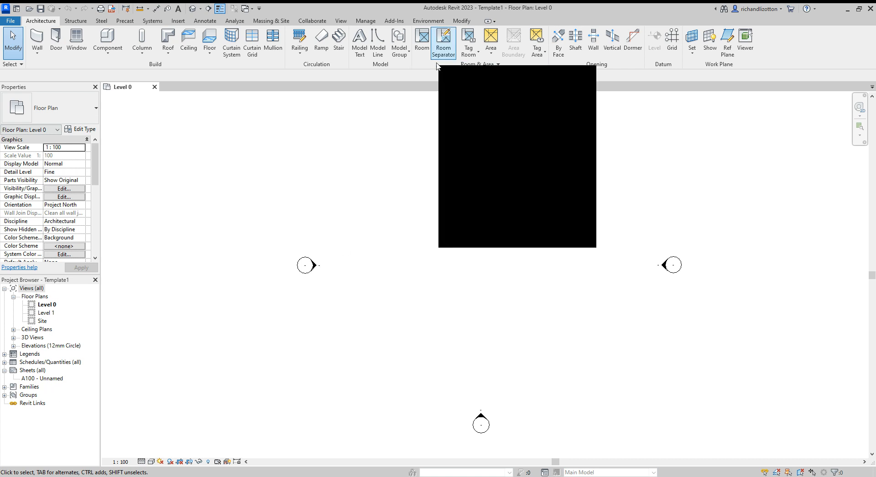
# Review which interface elements are switched on in the user interface display options
pyautogui.click(342, 21)
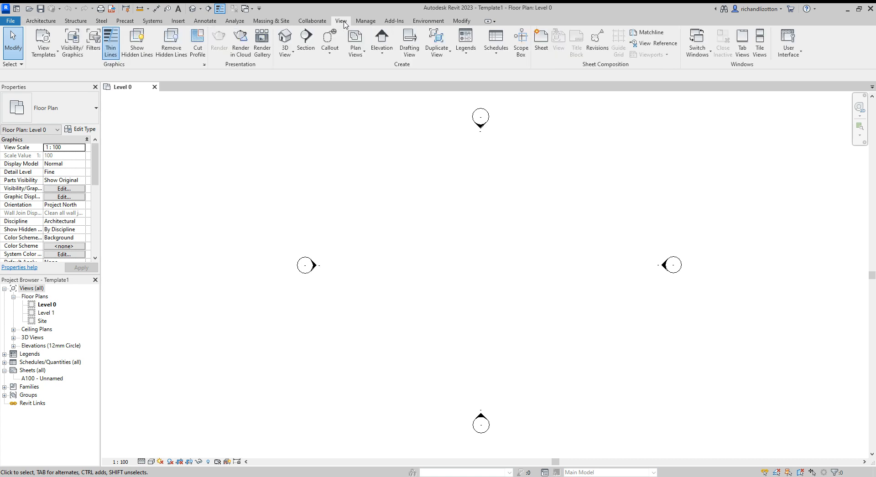
pyautogui.click(791, 48)
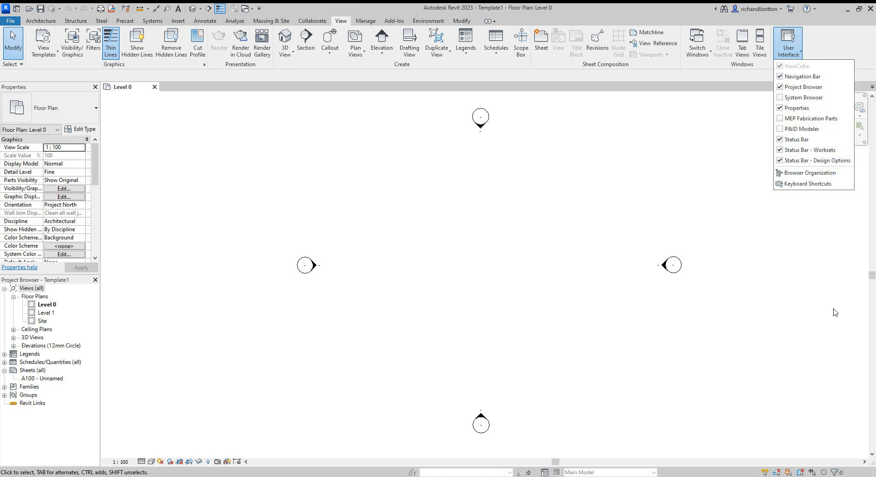
pyautogui.click(482, 223)
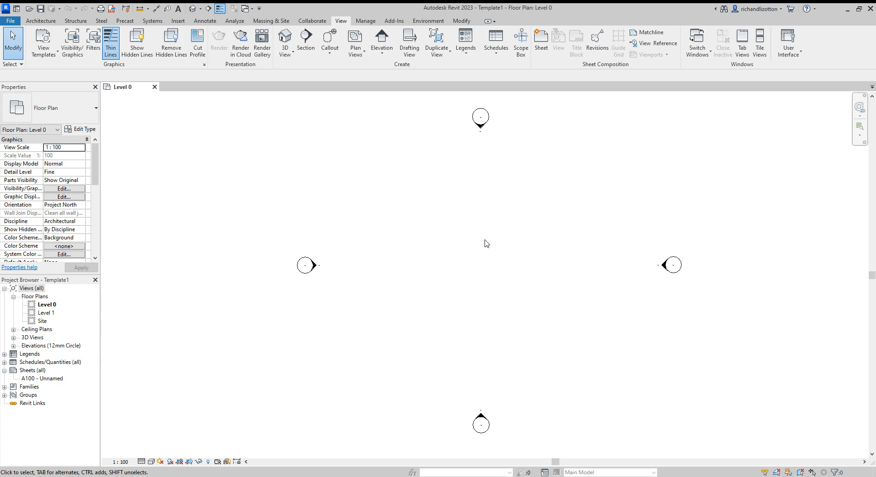
# Examine the view extent of the north elevation marker in the Level 0 floor plan
pyautogui.scroll(-3, 486, 243)
pyautogui.scroll(2, 486, 244)
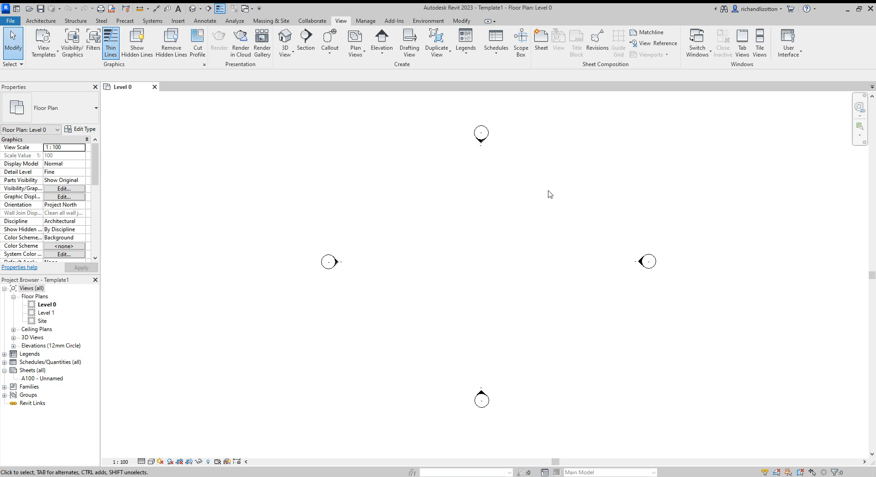
pyautogui.click(482, 141)
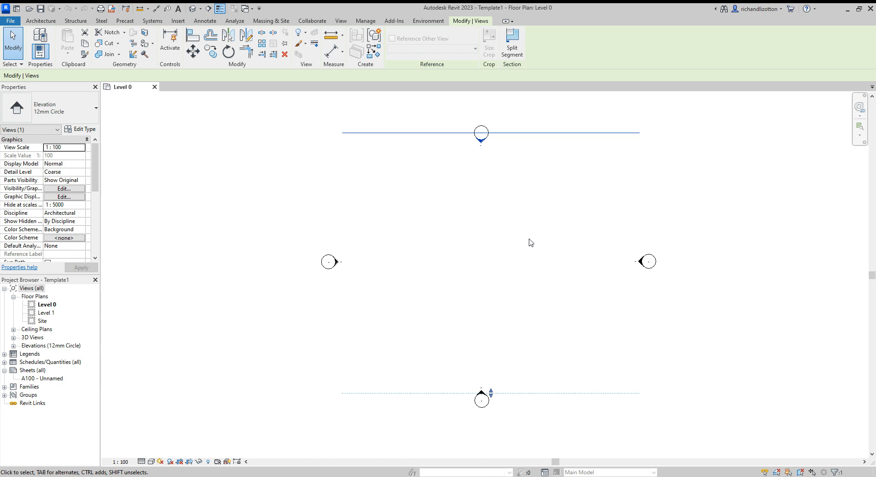
pyautogui.click(478, 192)
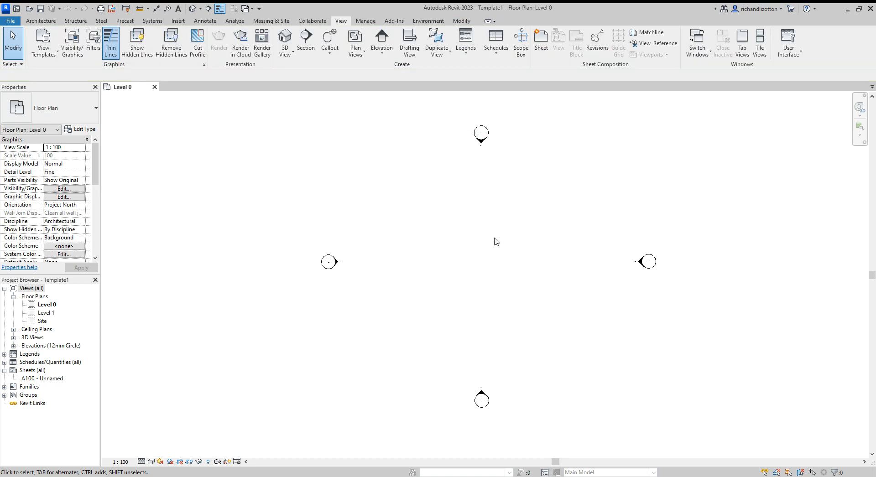
pyautogui.scroll(-1, 496, 241)
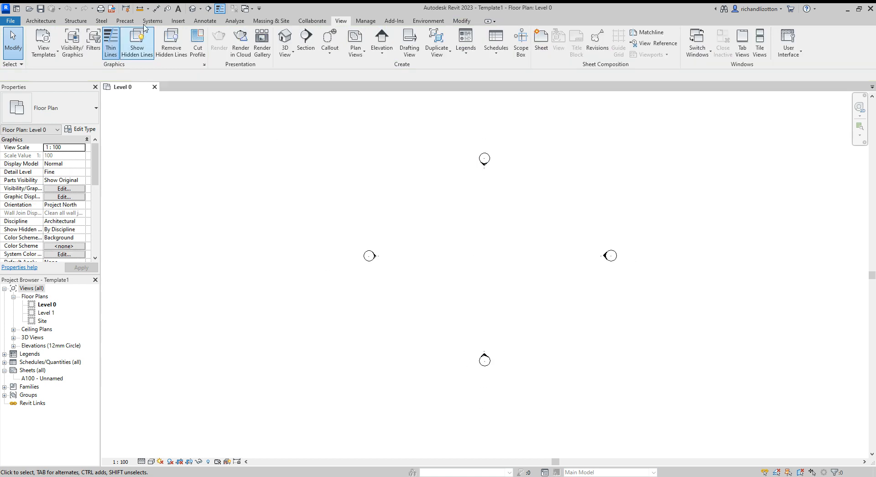
pyautogui.click(140, 10)
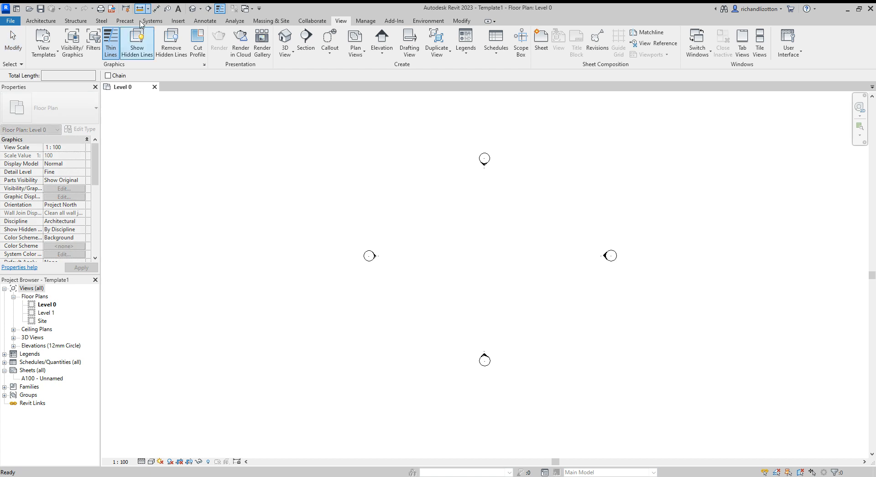
pyautogui.click(482, 182)
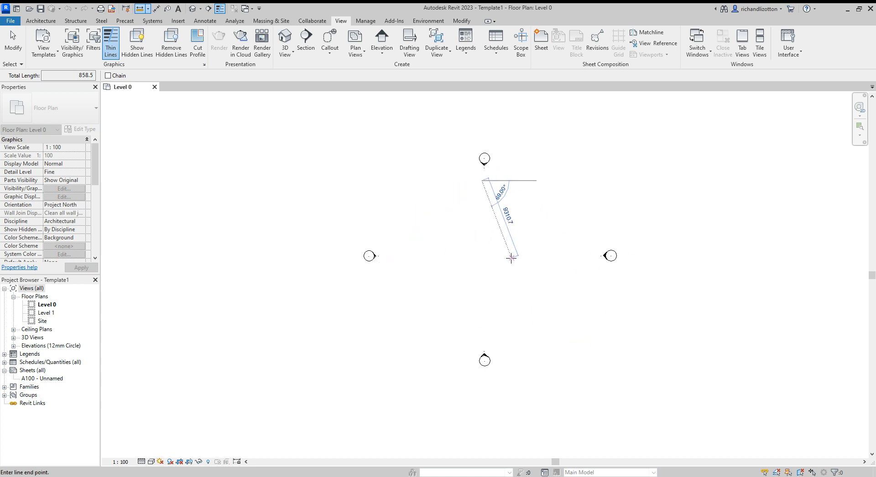
pyautogui.press('Escape')
pyautogui.press('Escape')
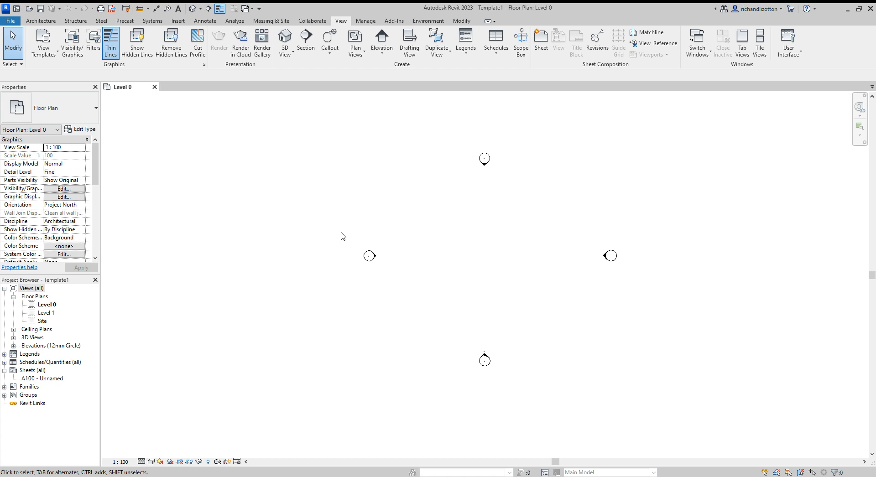
# Move the complete west and north elevation markers outward to enlarge the drawing area of the Level 0 plan
pyautogui.moveTo(341, 232); pyautogui.dragTo(420, 303)
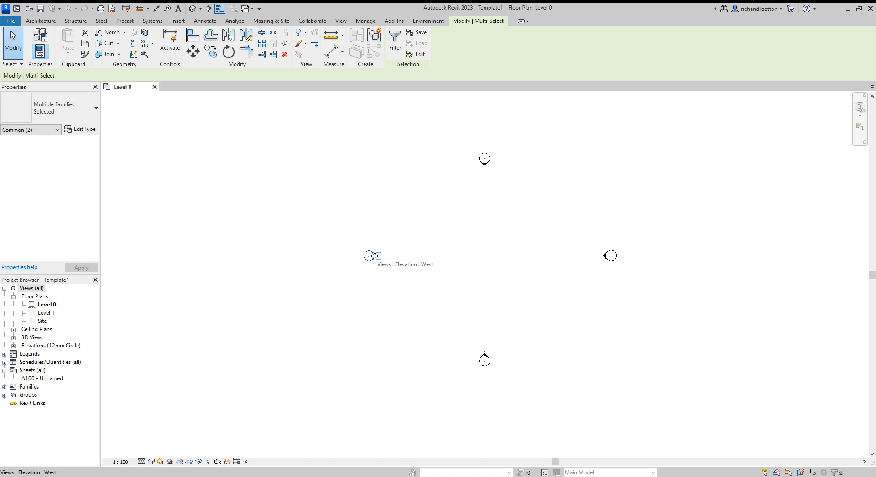
pyautogui.moveTo(373, 256)
pyautogui.mouseDown()
pyautogui.moveTo(313, 248)
pyautogui.moveTo(282, 258)
pyautogui.mouseUp()
pyautogui.moveTo(437, 130)
pyautogui.mouseDown()
pyautogui.moveTo(532, 244)
pyautogui.moveTo(449, 178)
pyautogui.moveTo(426, 144)
pyautogui.moveTo(455, 146)
pyautogui.moveTo(537, 245)
pyautogui.mouseUp()
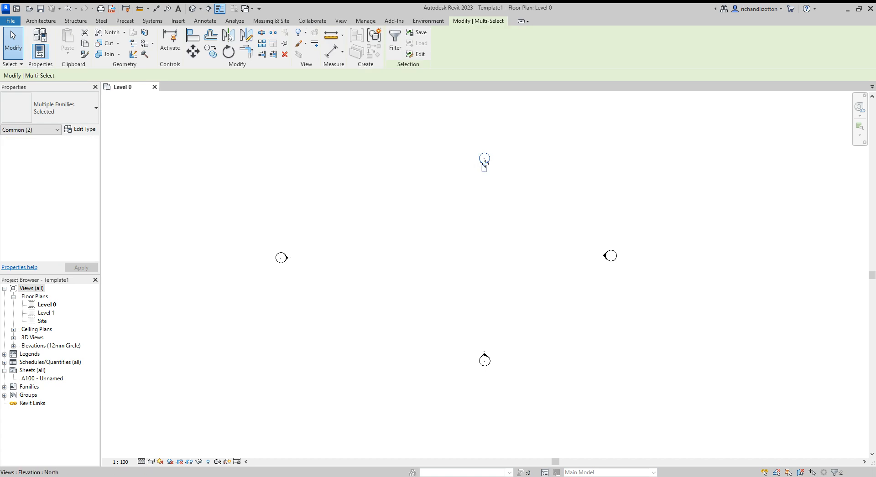
pyautogui.moveTo(484, 158); pyautogui.dragTo(485, 118)
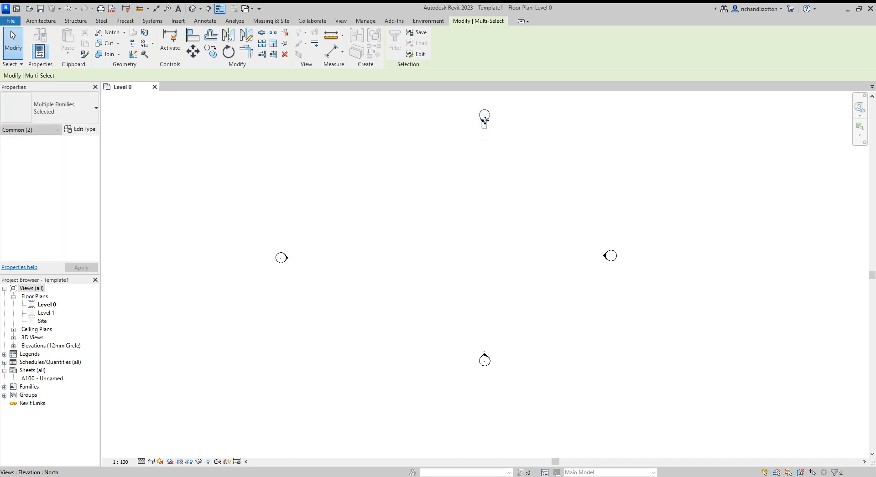
# Move the complete east elevation marker outward, away from the centre of the Level 0 plan
pyautogui.click(604, 257)
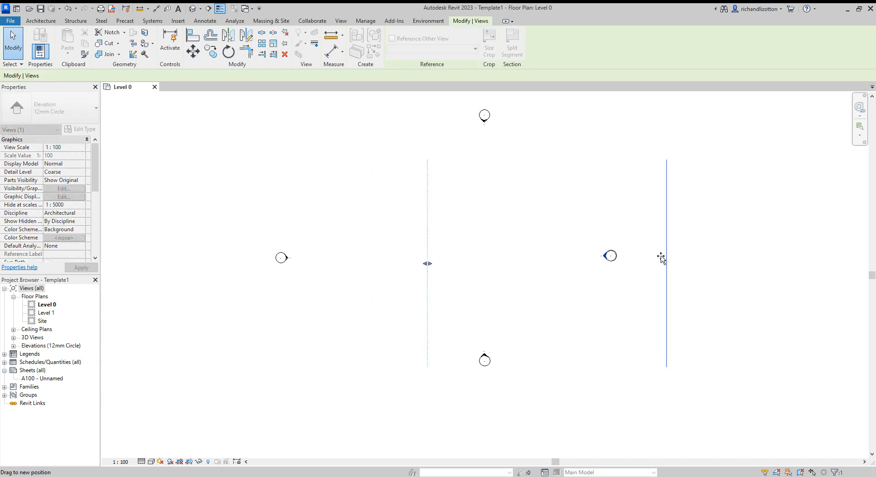
pyautogui.moveTo(661, 258)
pyautogui.mouseDown()
pyautogui.moveTo(565, 257)
pyautogui.moveTo(670, 262)
pyautogui.moveTo(613, 255)
pyautogui.mouseUp()
pyautogui.click(618, 280)
pyautogui.moveTo(558, 212)
pyautogui.mouseDown()
pyautogui.moveTo(636, 280)
pyautogui.moveTo(619, 263)
pyautogui.moveTo(721, 266)
pyautogui.mouseUp()
pyautogui.click(706, 298)
pyautogui.click(708, 259)
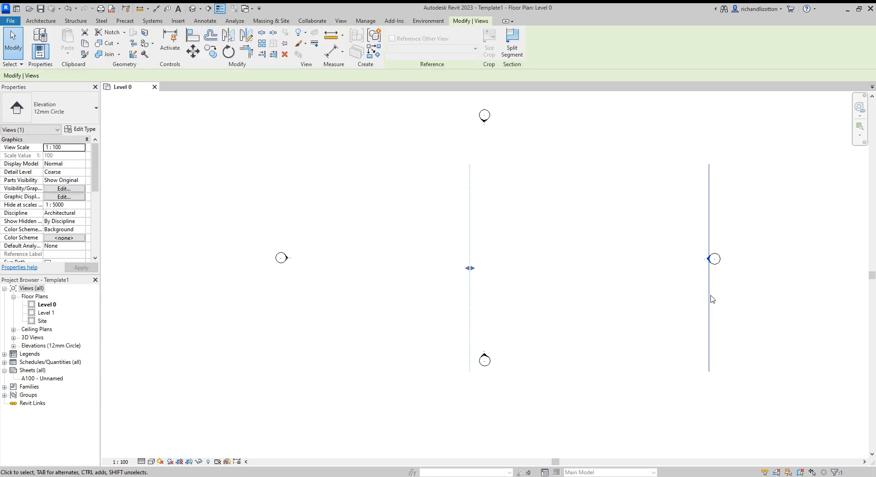
pyautogui.click(560, 309)
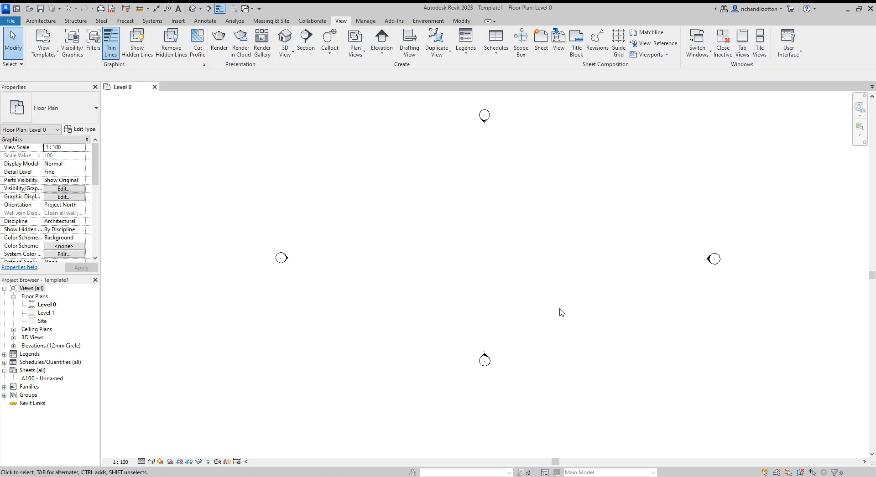
# Move the complete south elevation marker outward, away from the centre of the Level 0 plan
pyautogui.moveTo(450, 332); pyautogui.dragTo(526, 413)
pyautogui.moveTo(484, 360); pyautogui.dragTo(482, 427)
pyautogui.click(509, 414)
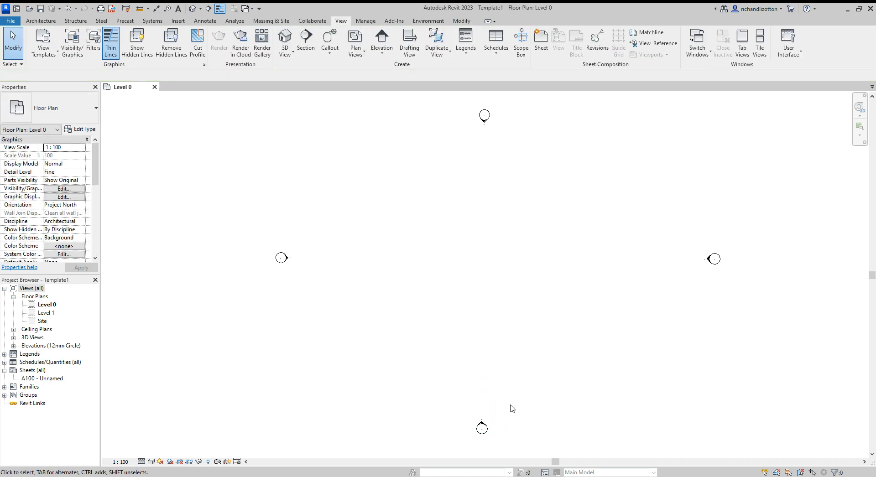
# Extend the view depths of the south and east elevations until they nearly reach the opposite markers
pyautogui.click(483, 425)
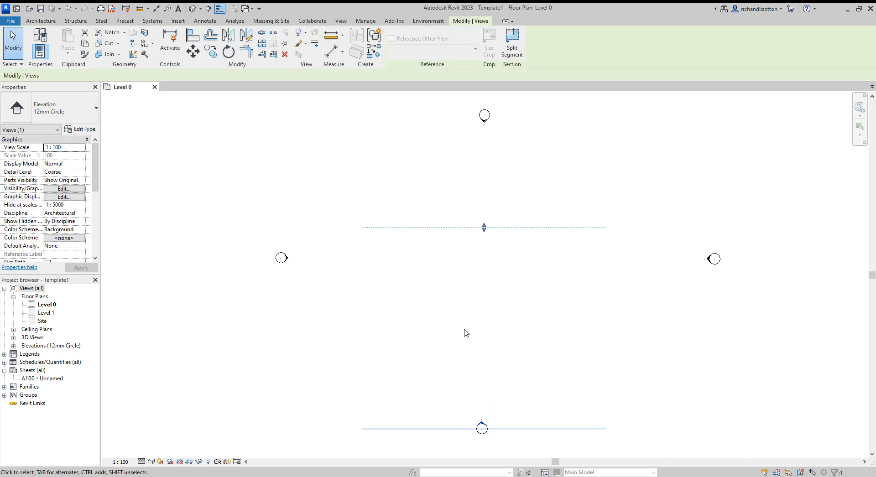
pyautogui.moveTo(485, 233); pyautogui.dragTo(490, 149)
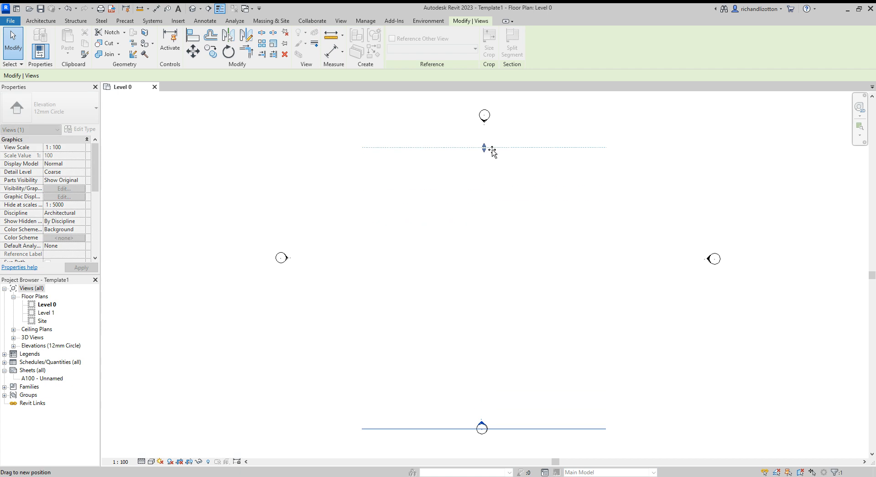
pyautogui.click(549, 236)
pyautogui.click(709, 258)
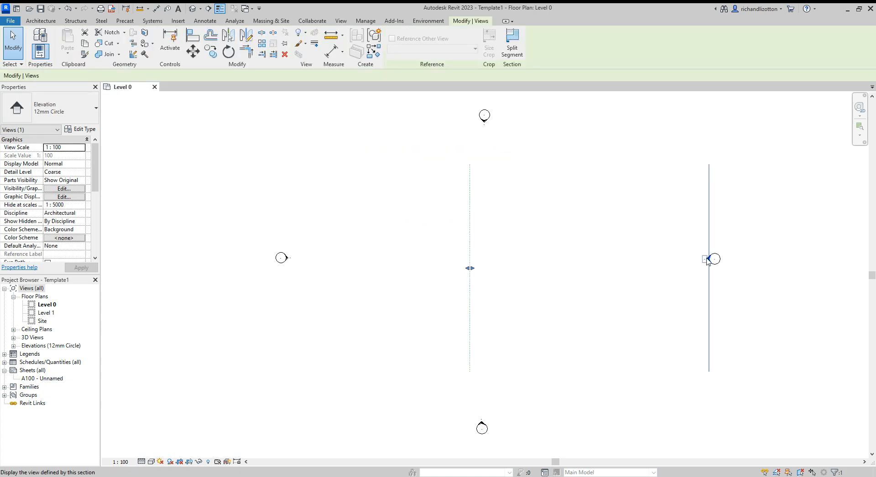
pyautogui.moveTo(472, 272); pyautogui.dragTo(319, 268)
pyautogui.click(355, 241)
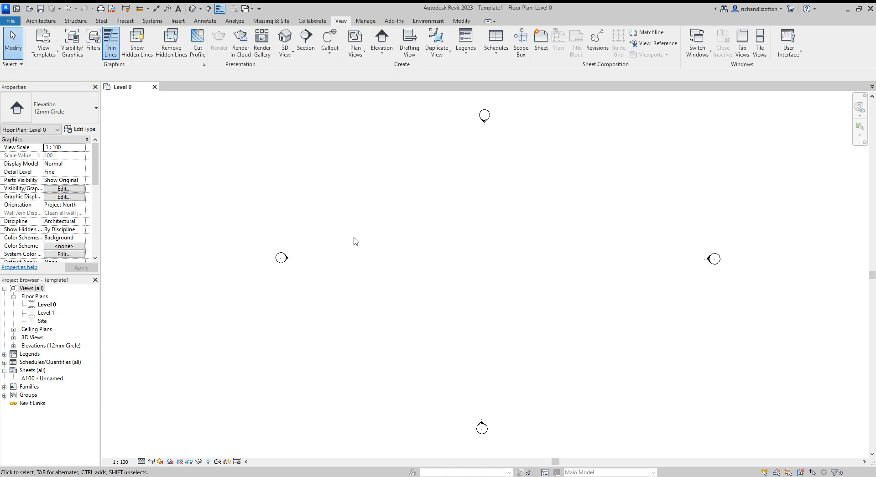
# Extend the view depths of the west and north elevations until they nearly reach the opposite markers
pyautogui.click(287, 259)
pyautogui.moveTo(521, 263); pyautogui.dragTo(682, 264)
pyautogui.click(502, 130)
pyautogui.click(484, 119)
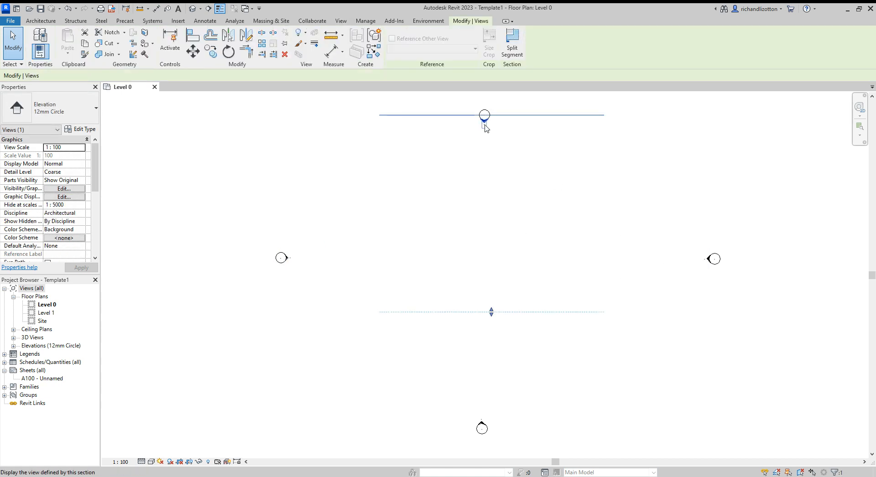
pyautogui.moveTo(493, 318); pyautogui.dragTo(492, 406)
pyautogui.click(504, 308)
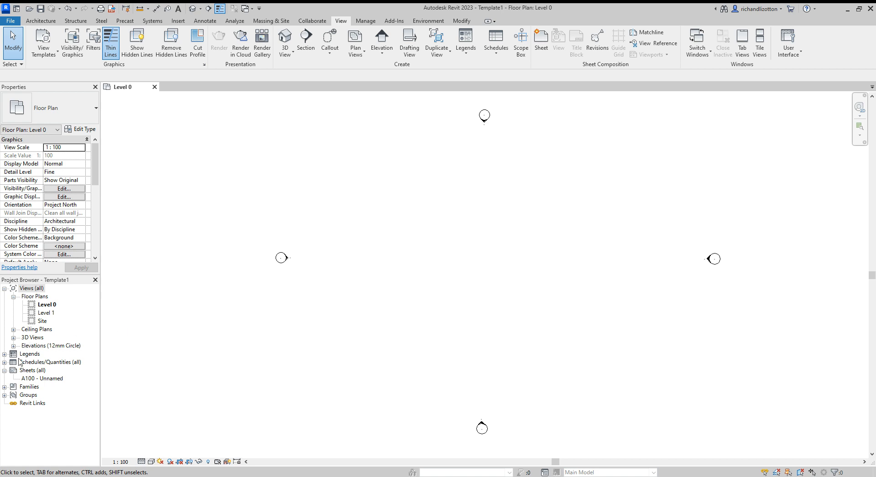
# Open the East elevation view with space visible above and below the existing levels
pyautogui.click(14, 346)
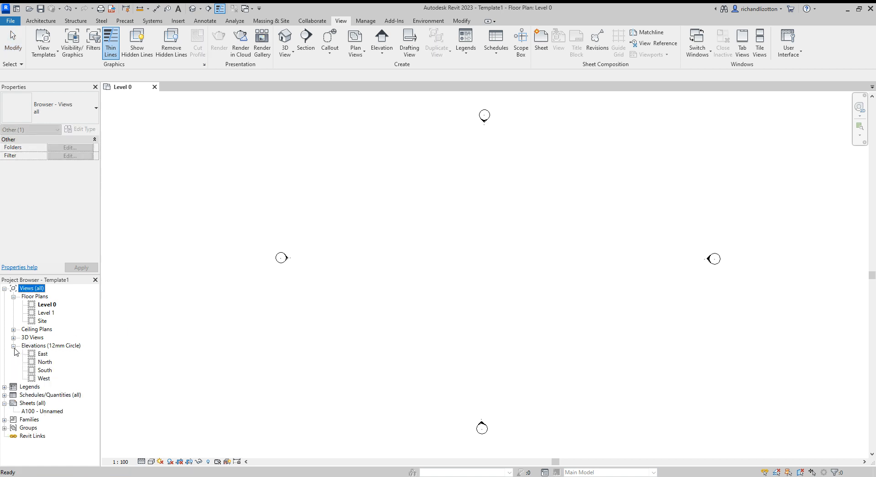
pyautogui.doubleClick(43, 355)
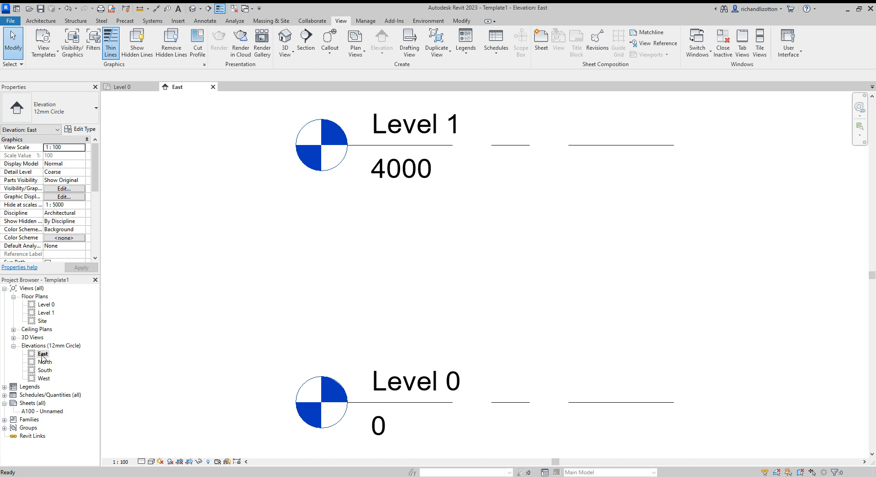
pyautogui.scroll(-1, 485, 266)
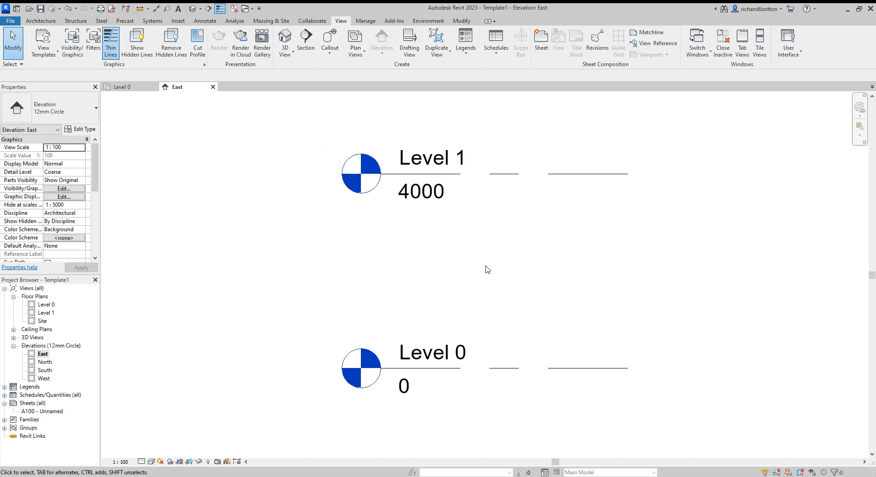
pyautogui.scroll(-2, 487, 269)
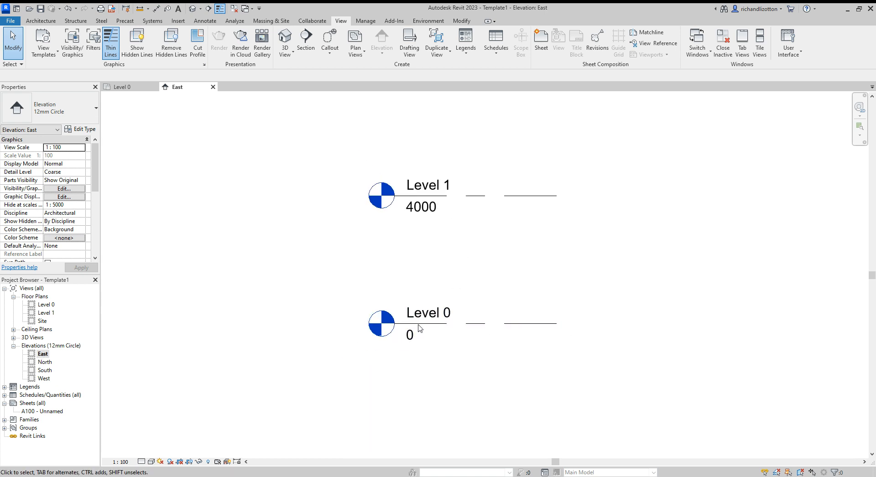
pyautogui.moveTo(534, 245); pyautogui.dragTo(520, 265, button='middle')
pyautogui.scroll(-3, 512, 237)
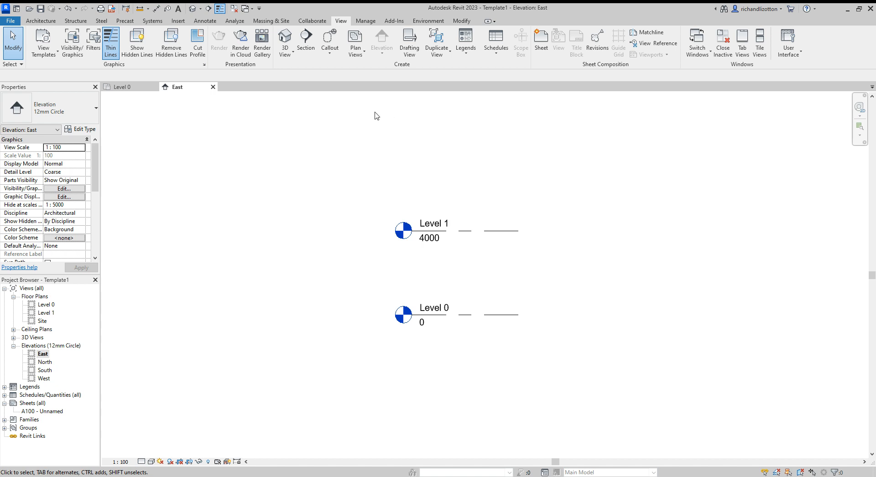
# Add a level at elevation 7100 above Level 1, with both ends aligned to the existing levels
pyautogui.click(42, 21)
pyautogui.click(657, 40)
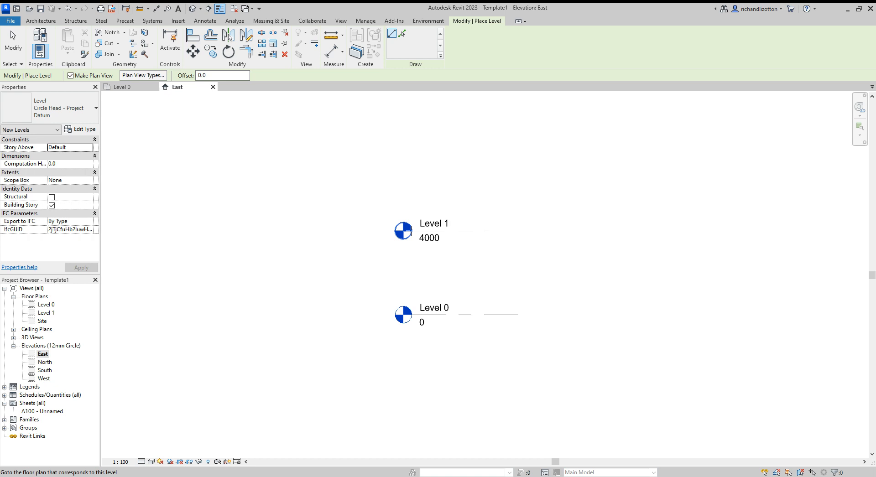
pyautogui.click(411, 166)
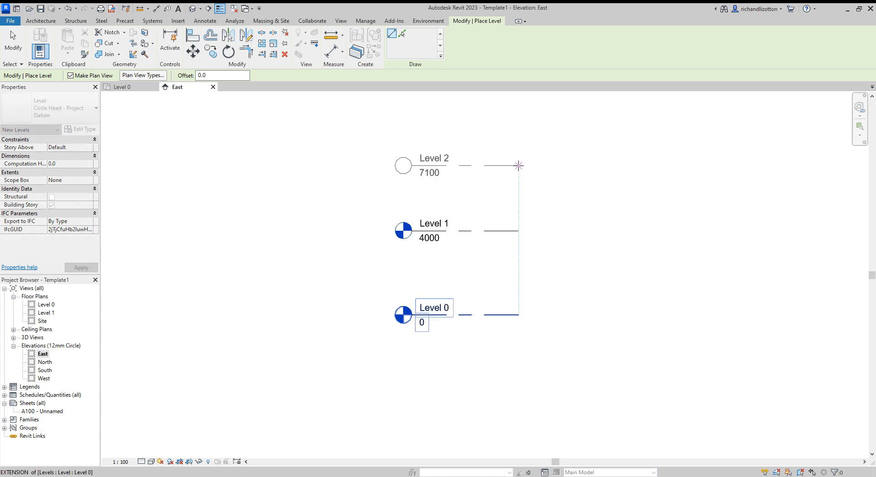
pyautogui.click(518, 166)
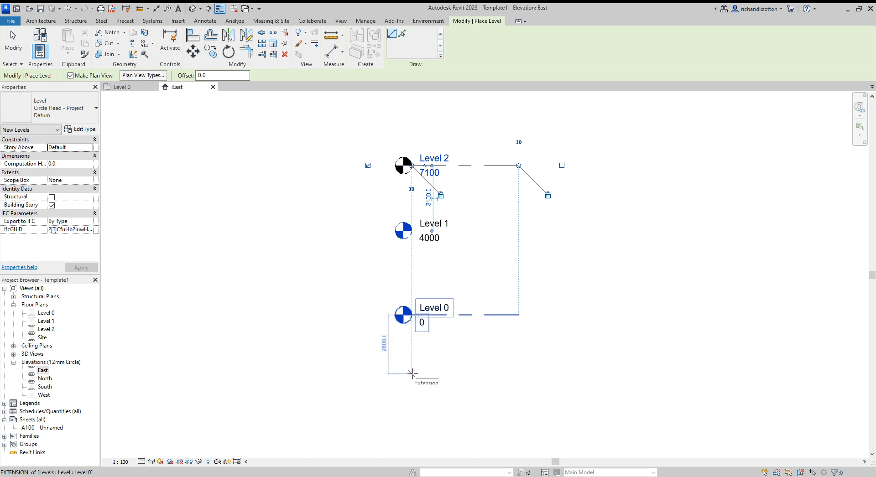
# Add a level 2800 below Level 0, with both ends aligned to the existing levels
pyautogui.click(412, 374)
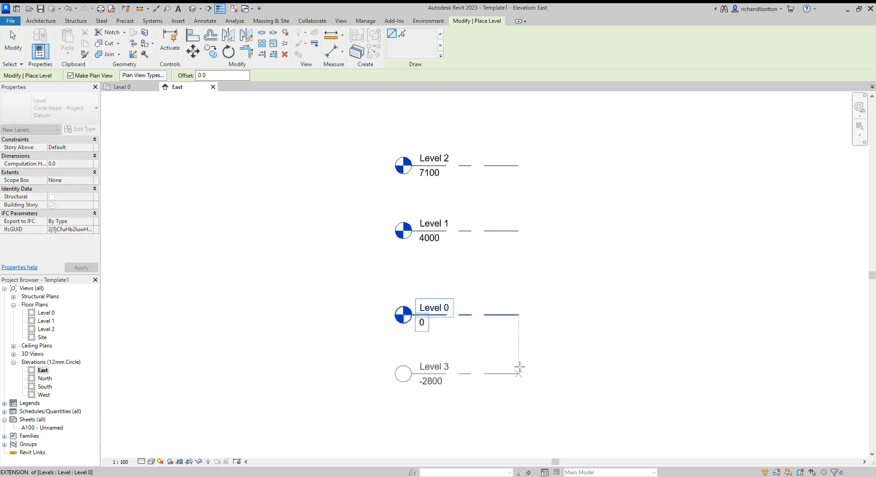
pyautogui.click(517, 368)
pyautogui.press('Escape')
pyautogui.press('Escape')
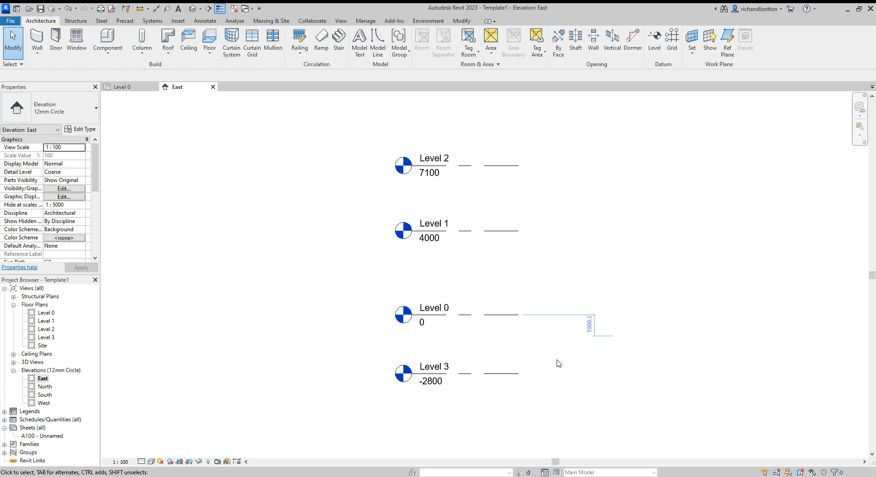
# Rename the lowest level as -1 Foundation and rename its corresponding views as well
pyautogui.doubleClick(432, 366)
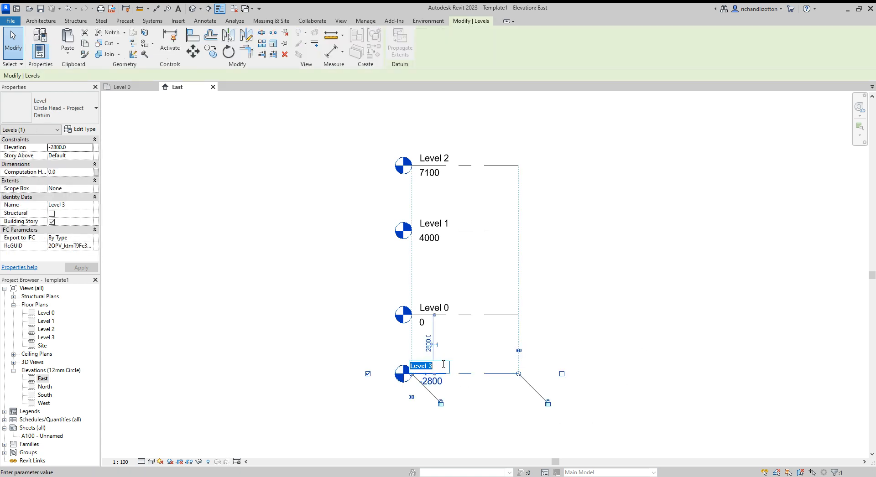
pyautogui.press('BackSpace')
pyautogui.write('-1 Foundation')
pyautogui.press('Return')
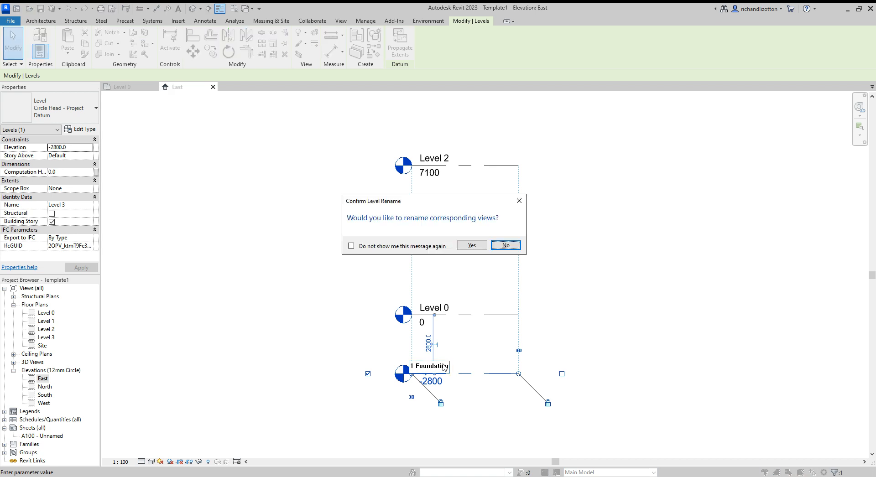
pyautogui.click(466, 247)
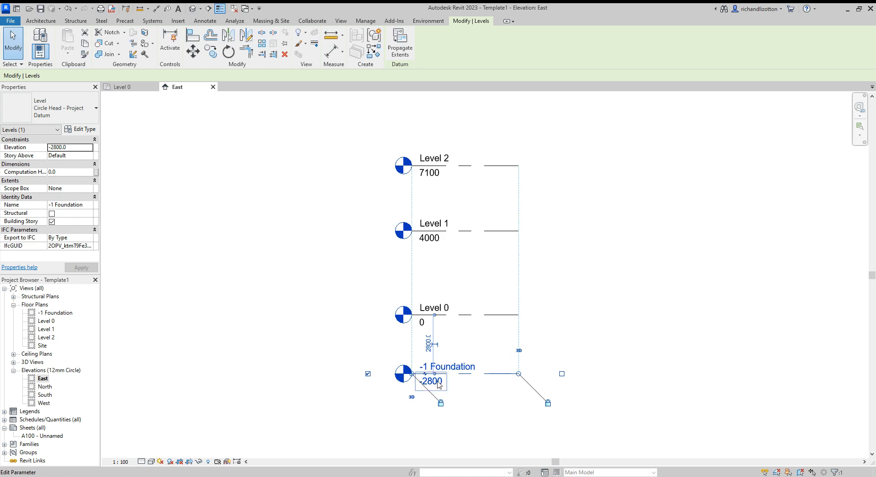
# Set the elevation of the -1 Foundation level to -750
pyautogui.click(437, 382)
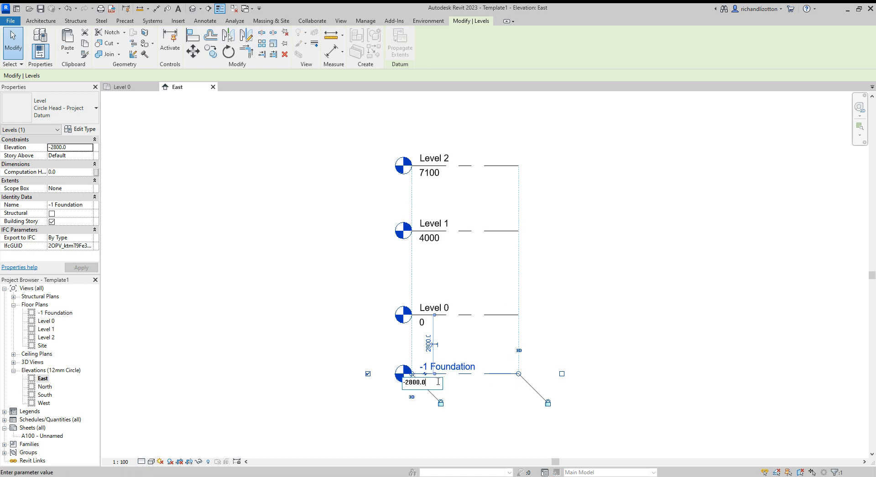
pyautogui.moveTo(435, 384); pyautogui.dragTo(408, 382)
pyautogui.write('750')
pyautogui.press('Return')
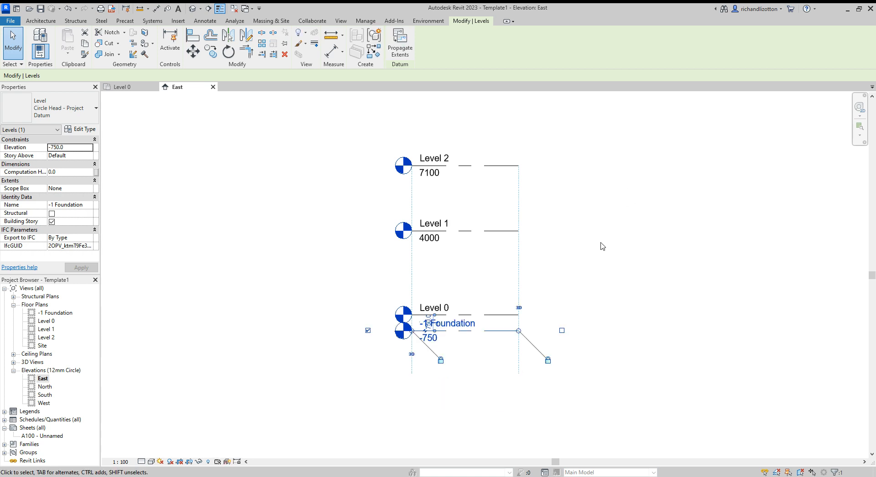
pyautogui.click(604, 267)
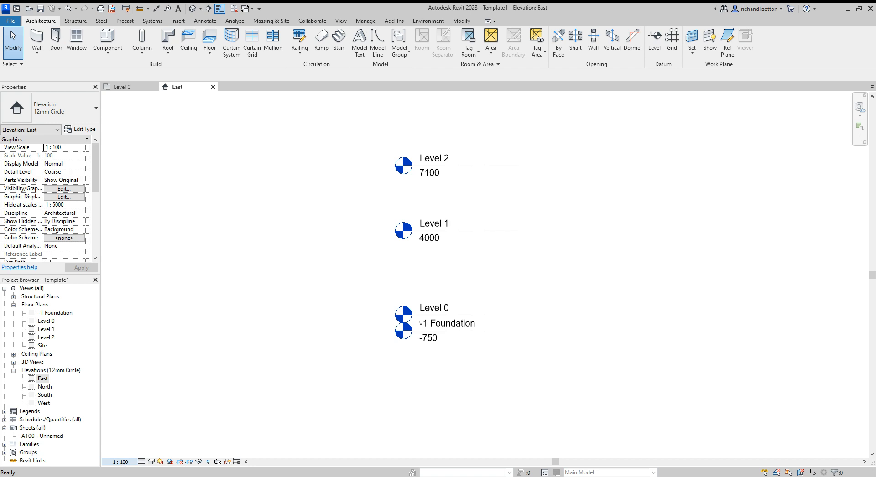
# Set the East elevation's view scale to 1:50
pyautogui.click(136, 394)
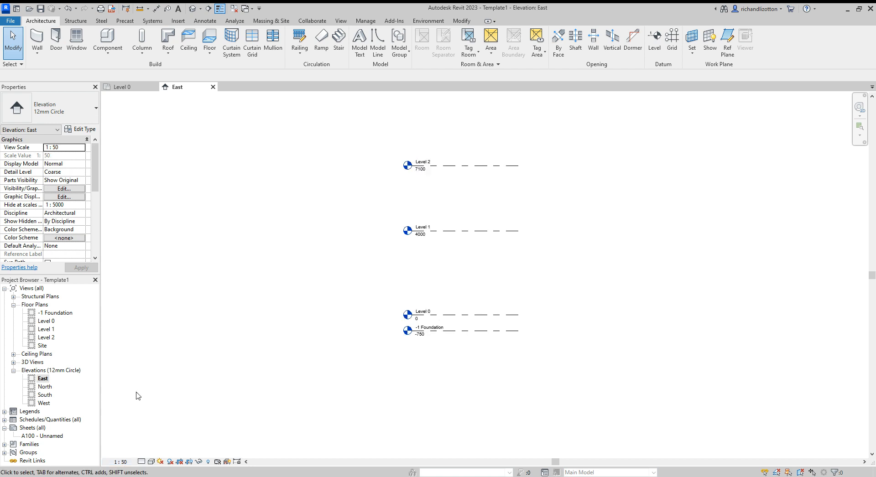
pyautogui.scroll(1, 595, 258)
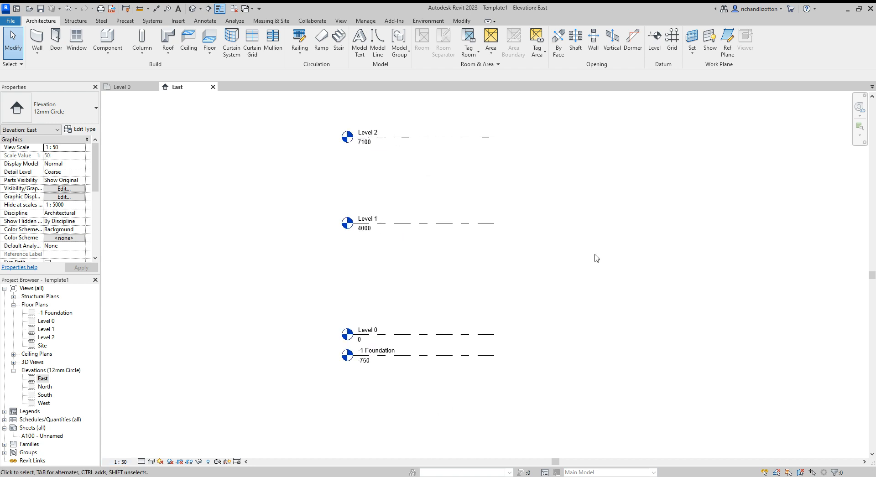
pyautogui.scroll(1, 520, 269)
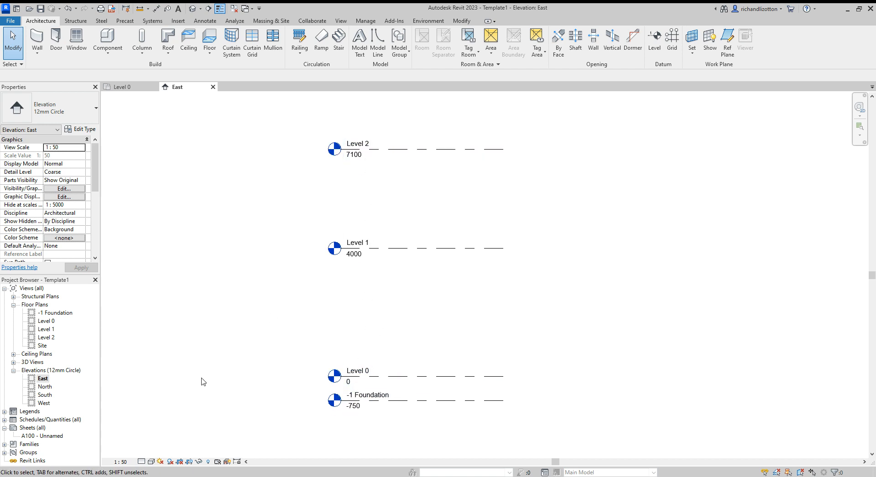
# Set the view scale of the North, South and West elevations to 1:50
pyautogui.doubleClick(41, 387)
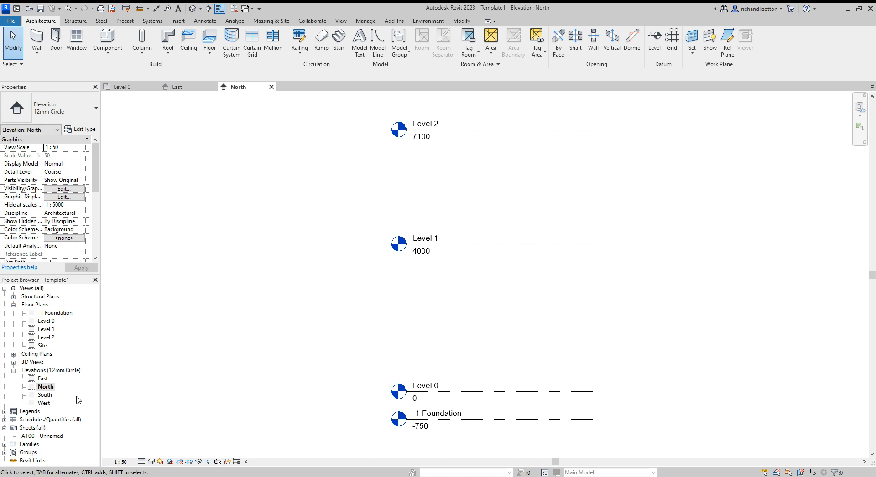
pyautogui.doubleClick(45, 395)
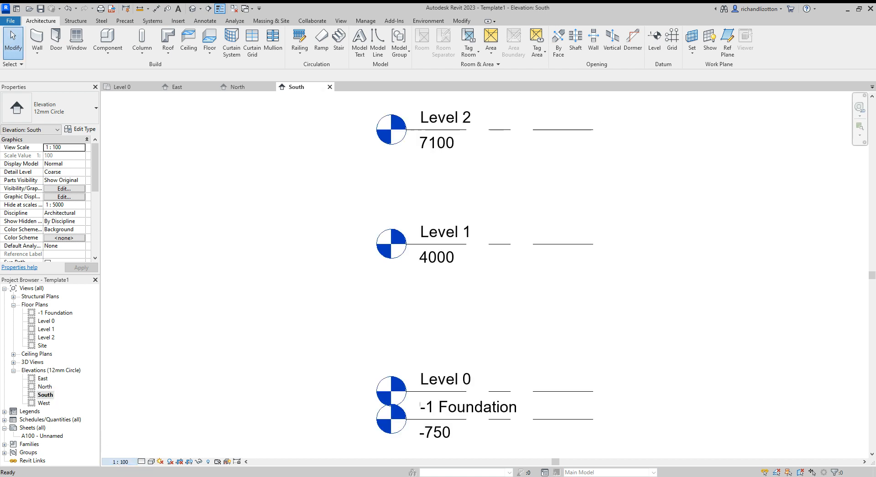
pyautogui.doubleClick(45, 403)
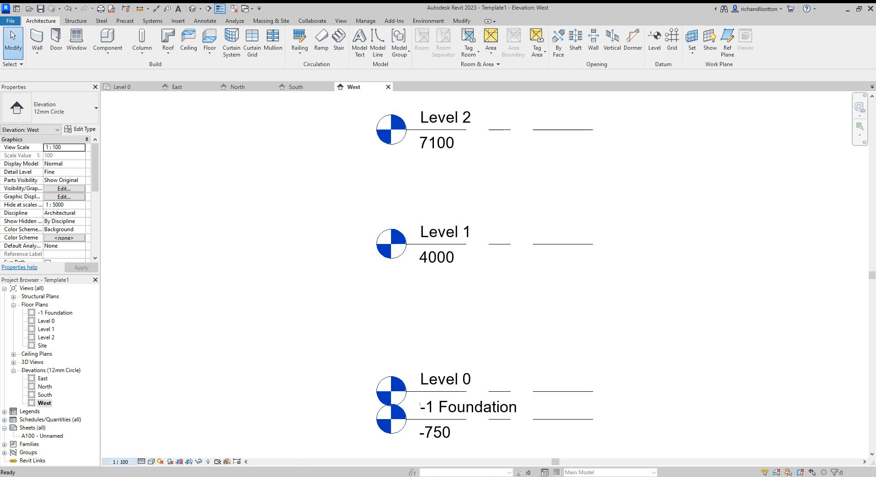
pyautogui.click(137, 393)
pyautogui.scroll(-1, 308, 304)
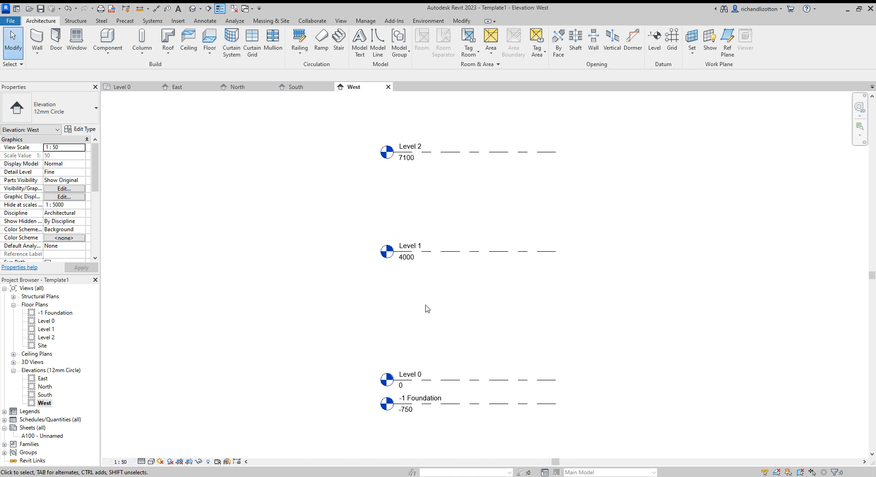
pyautogui.moveTo(426, 306); pyautogui.dragTo(399, 298, button='middle')
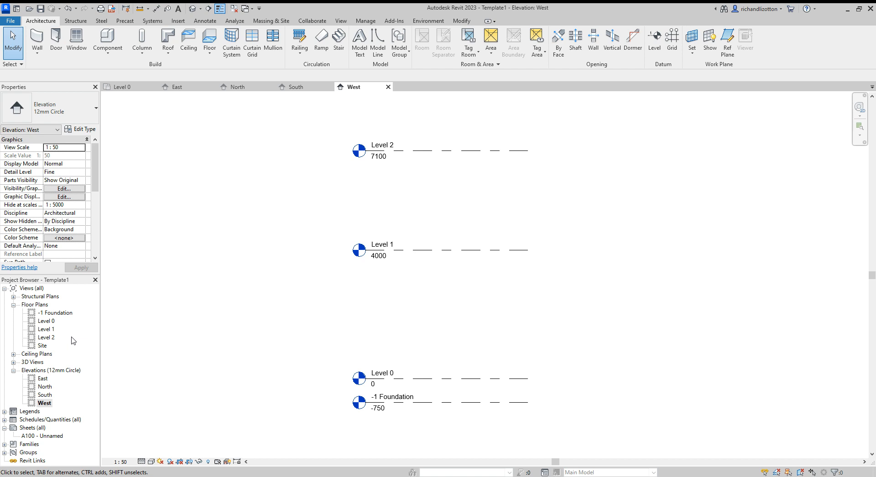
# Set the view range of the -1 Foundation floor plan to a top offset of 250 and a cut plane offset of 250
pyautogui.doubleClick(51, 314)
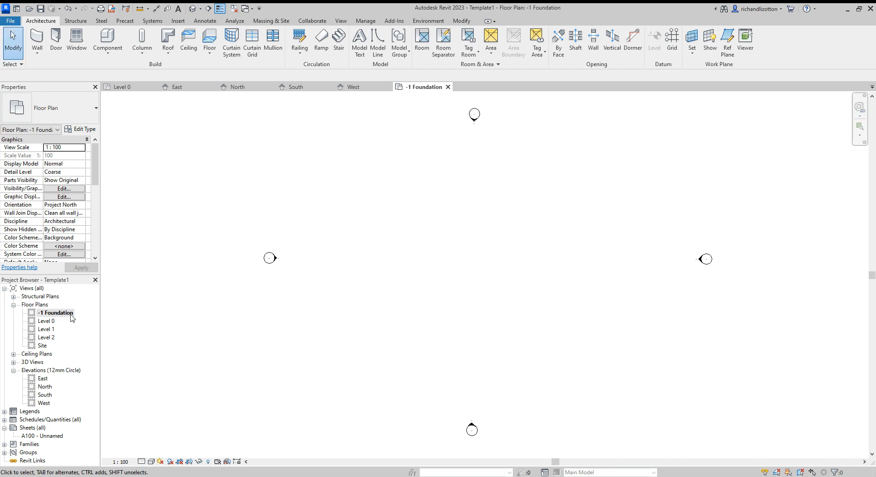
pyautogui.moveTo(96, 165); pyautogui.dragTo(97, 206)
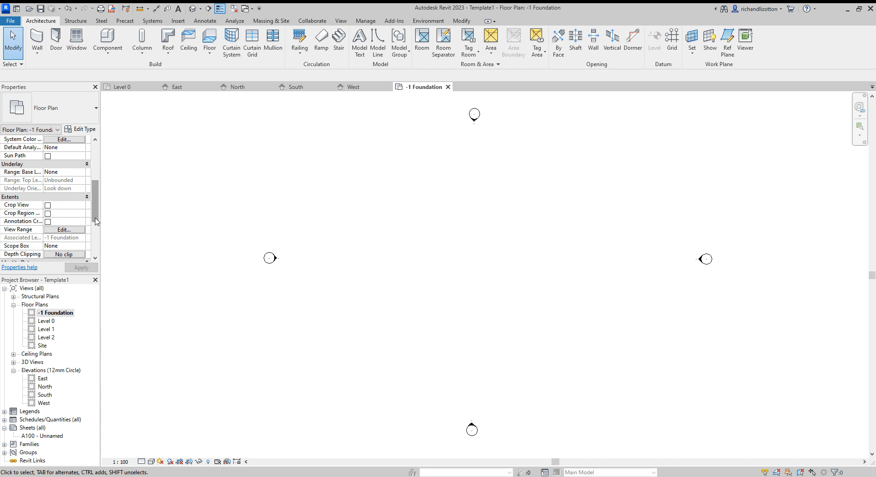
pyautogui.click(76, 230)
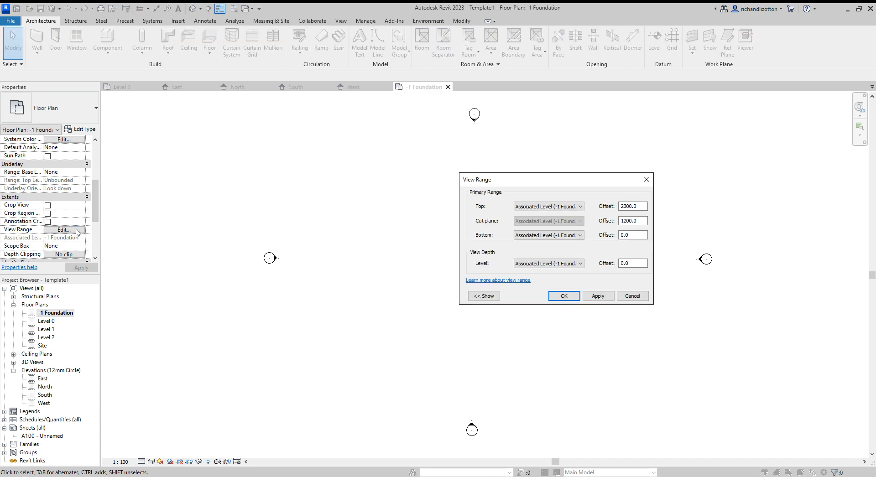
pyautogui.moveTo(534, 183); pyautogui.dragTo(421, 197)
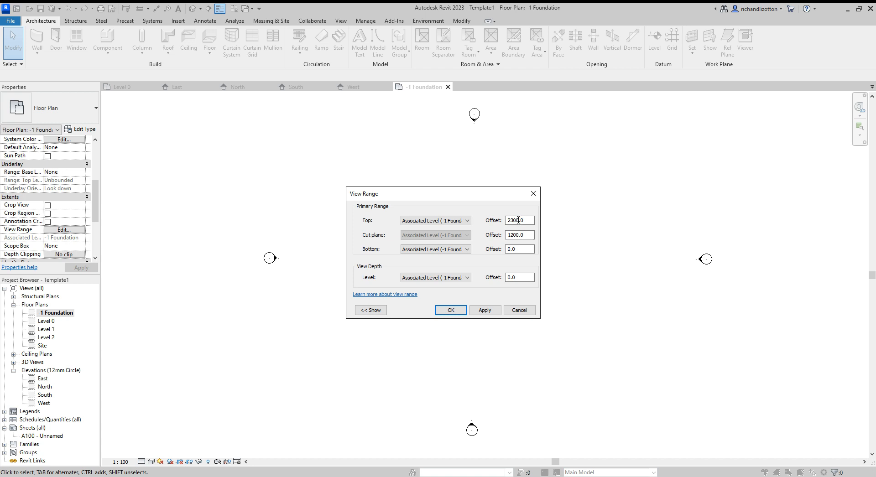
pyautogui.moveTo(518, 220); pyautogui.dragTo(507, 224)
pyautogui.write('5')
pyautogui.moveTo(514, 234); pyautogui.dragTo(507, 235)
pyautogui.write('25')
pyautogui.press('Delete')
pyautogui.press('Delete')
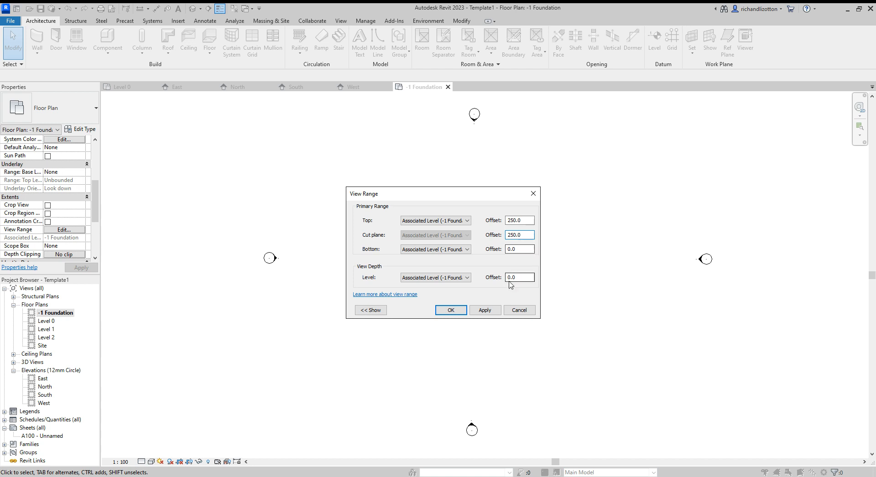
pyautogui.click(458, 312)
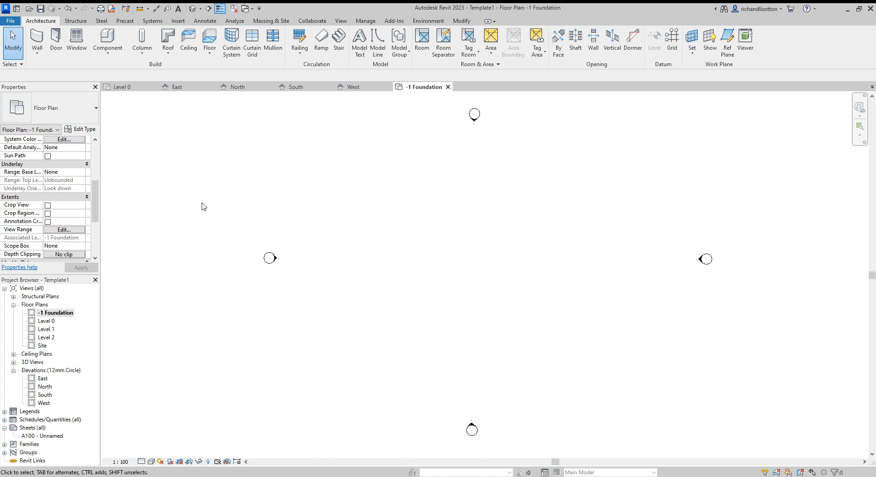
# Set the -1 Foundation, Level 0, Level 1 and Level 2 floor plans to a 1:50 scale and return to the East elevation
pyautogui.click(343, 23)
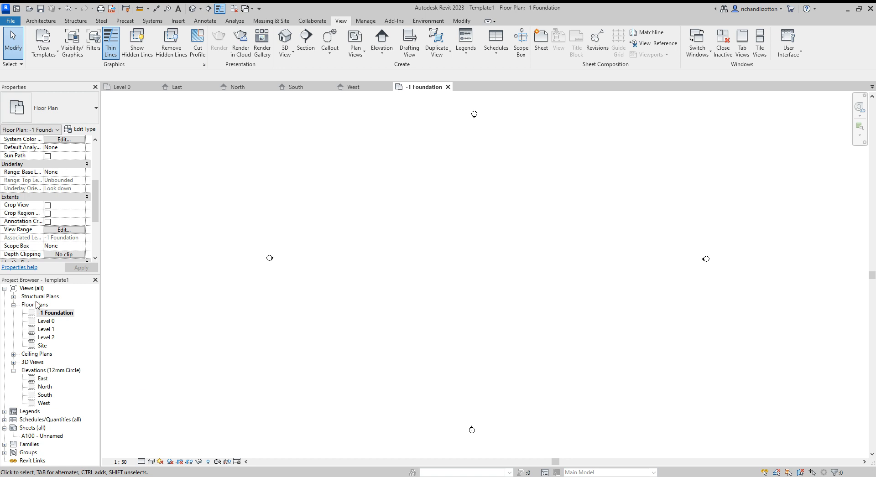
pyautogui.doubleClick(43, 321)
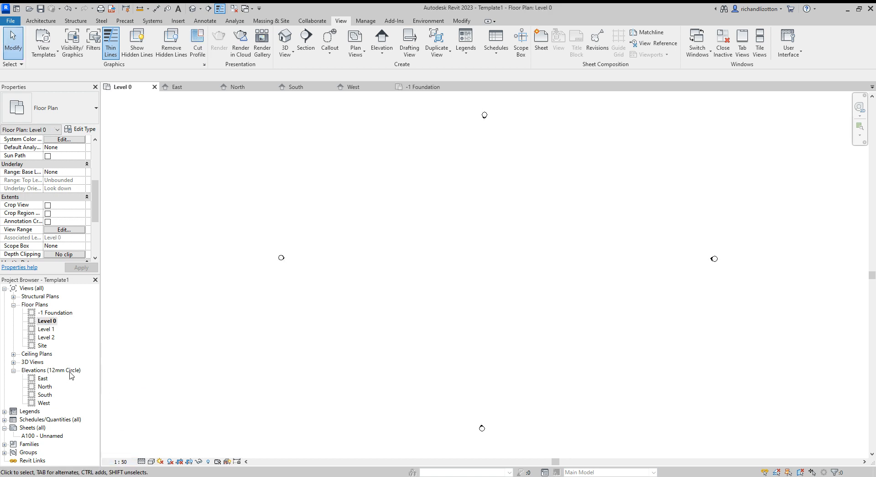
pyautogui.doubleClick(46, 329)
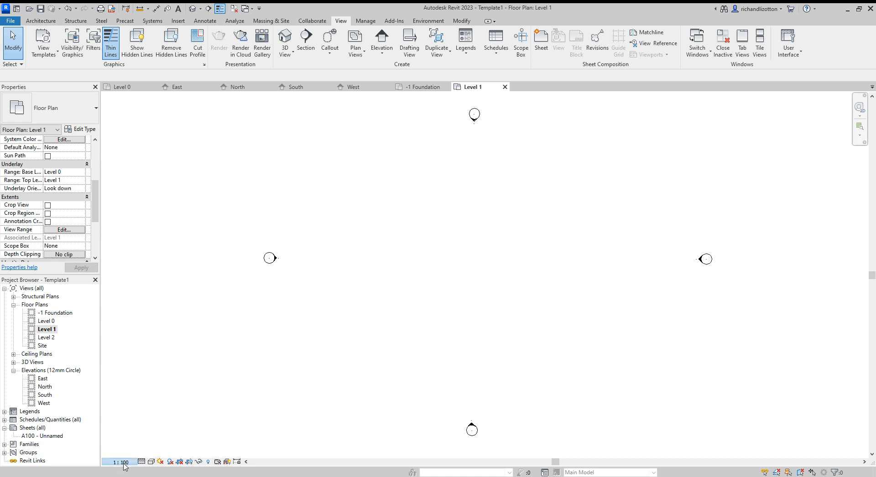
pyautogui.doubleClick(47, 337)
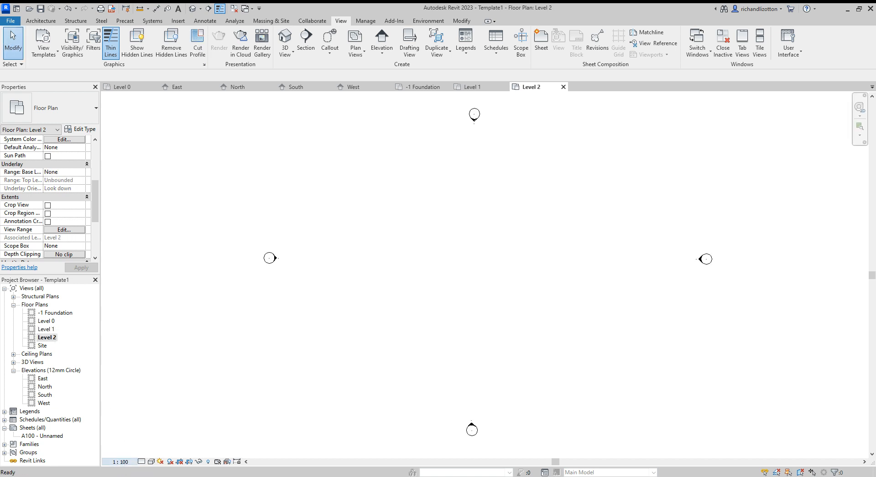
pyautogui.doubleClick(43, 379)
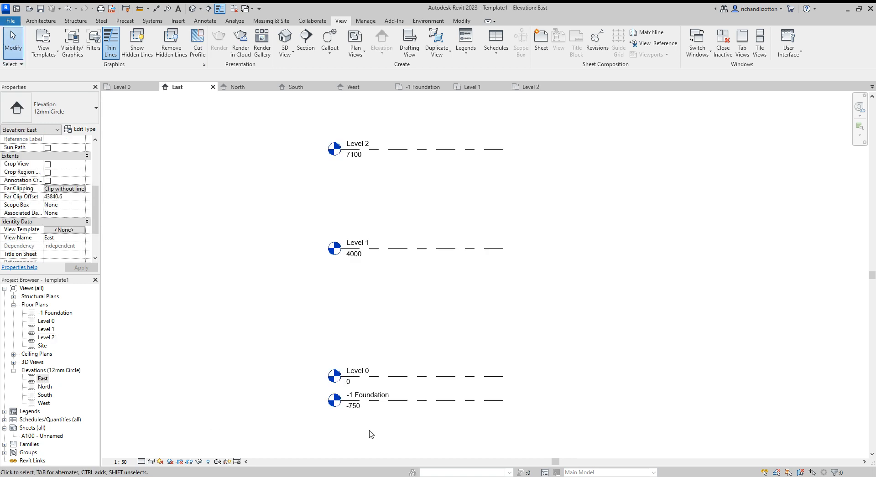